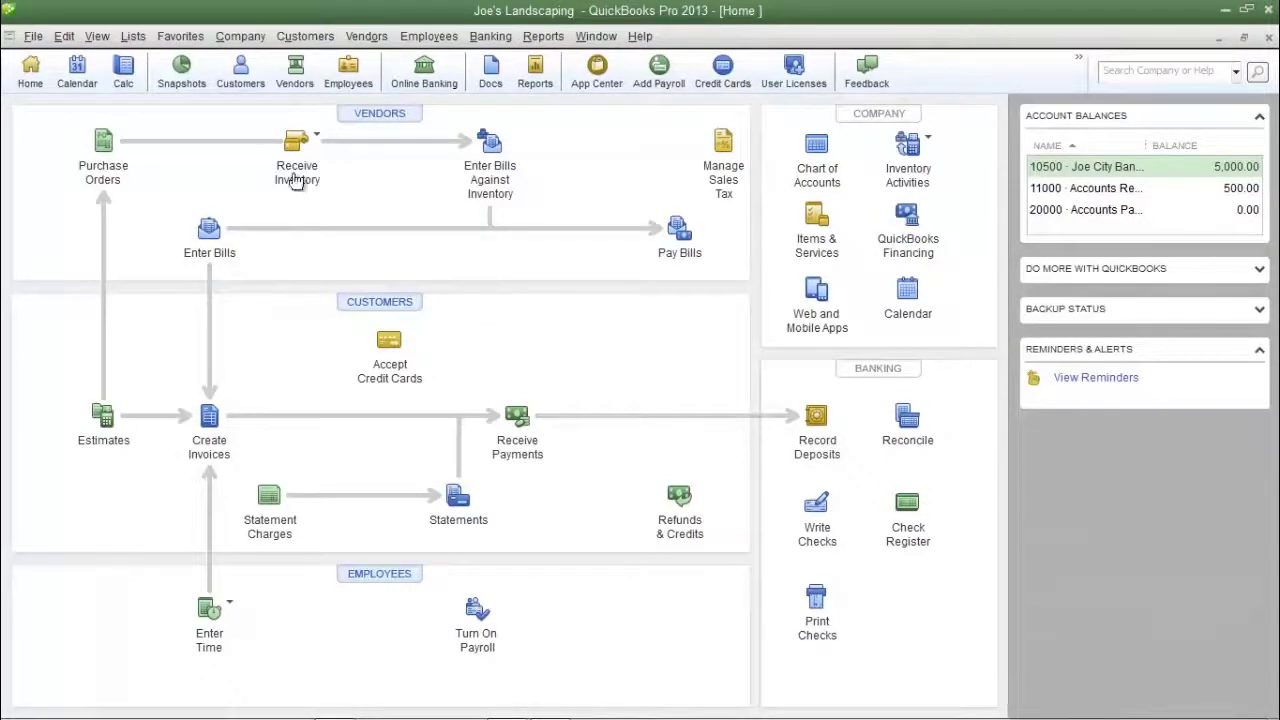
- Start creating batch invoices for customers and dismiss the reminder about customer information setup
click(305, 40)
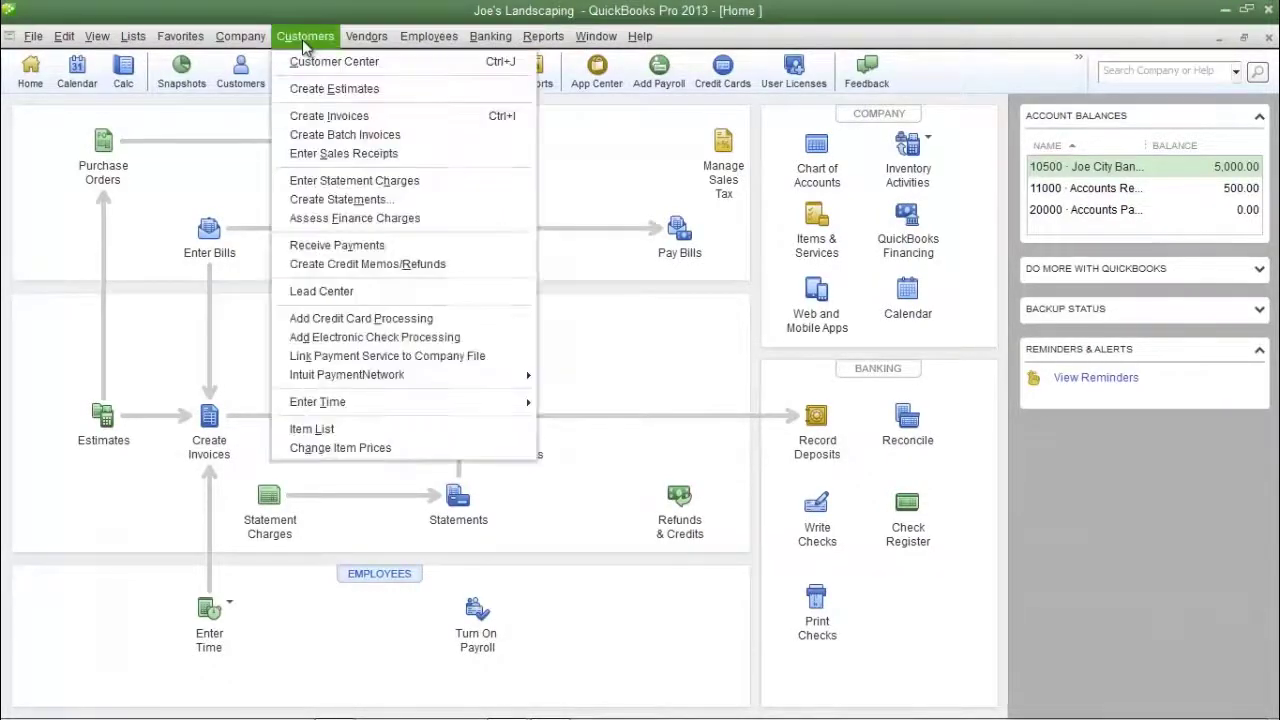
click(330, 142)
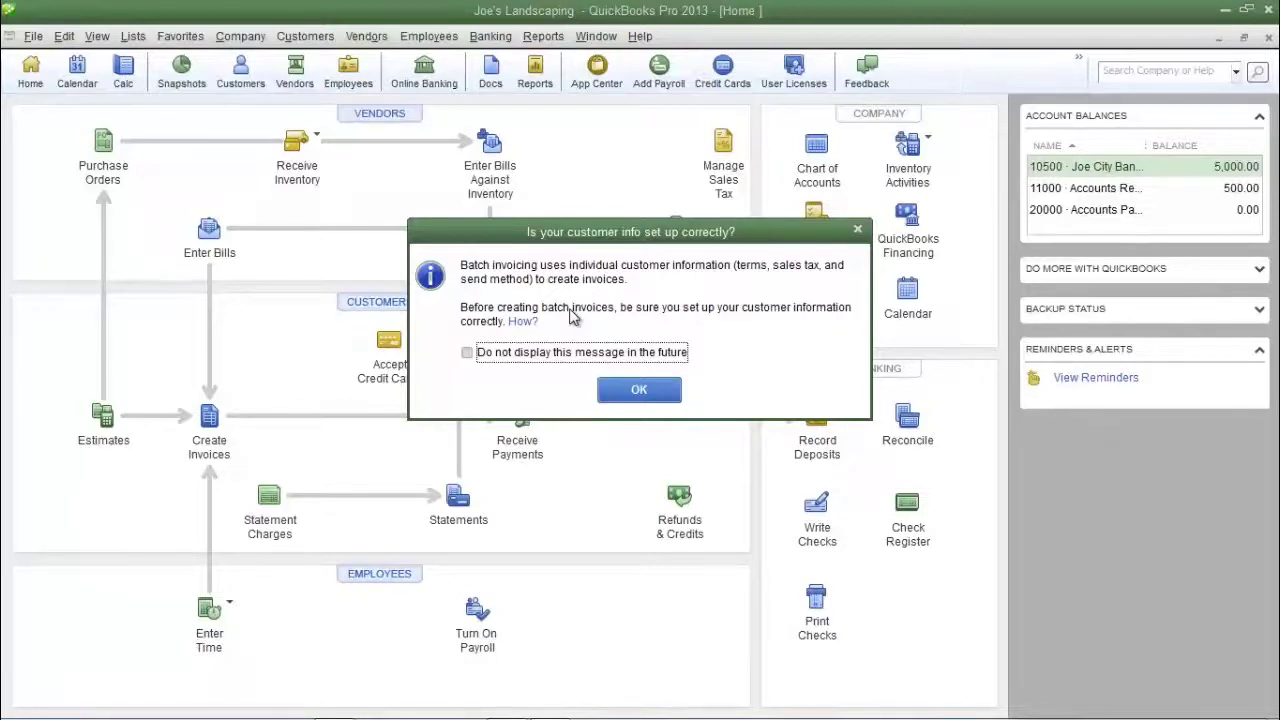
click(634, 393)
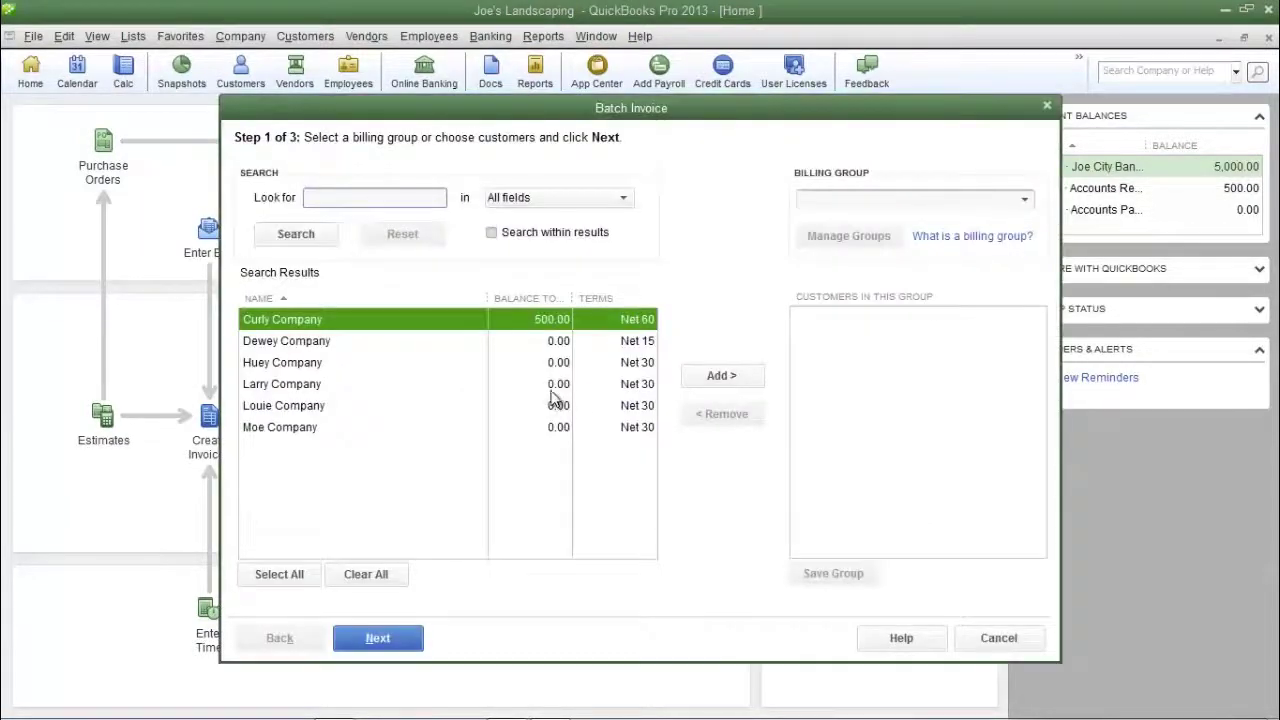
click(375, 197)
- Create a new billing group named Red Roses for the batch invoice
click(1025, 200)
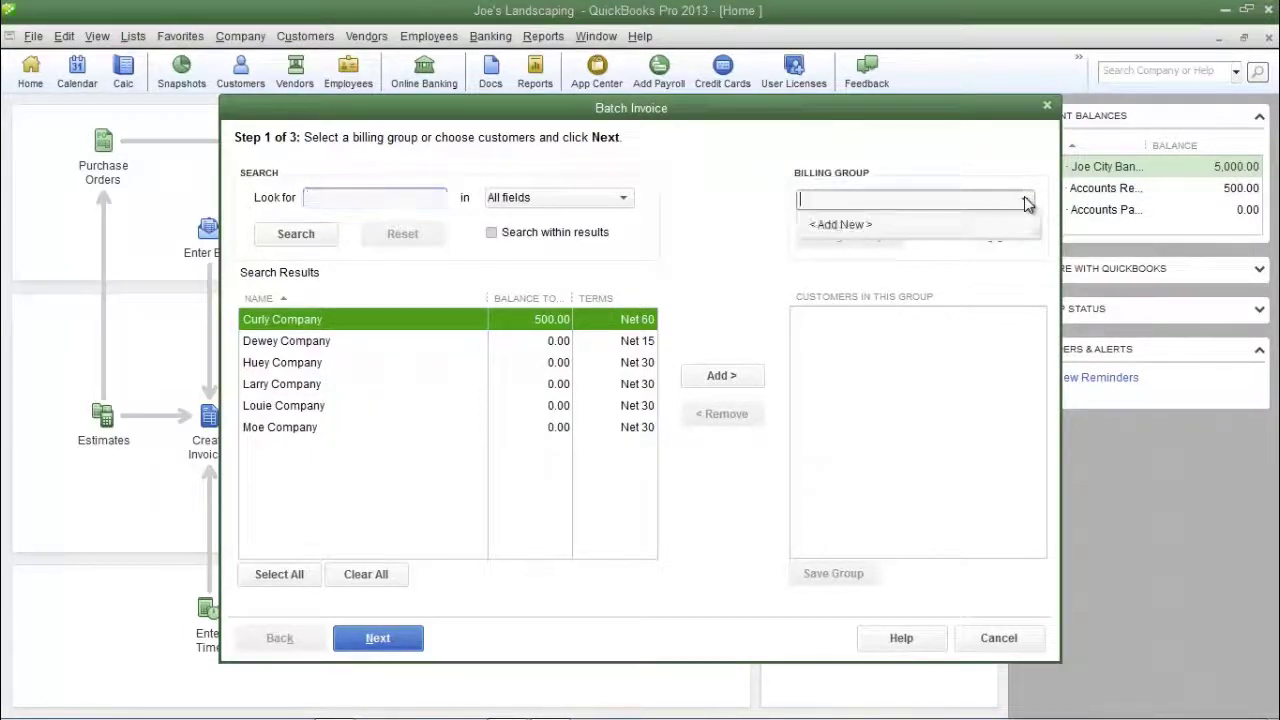
click(840, 224)
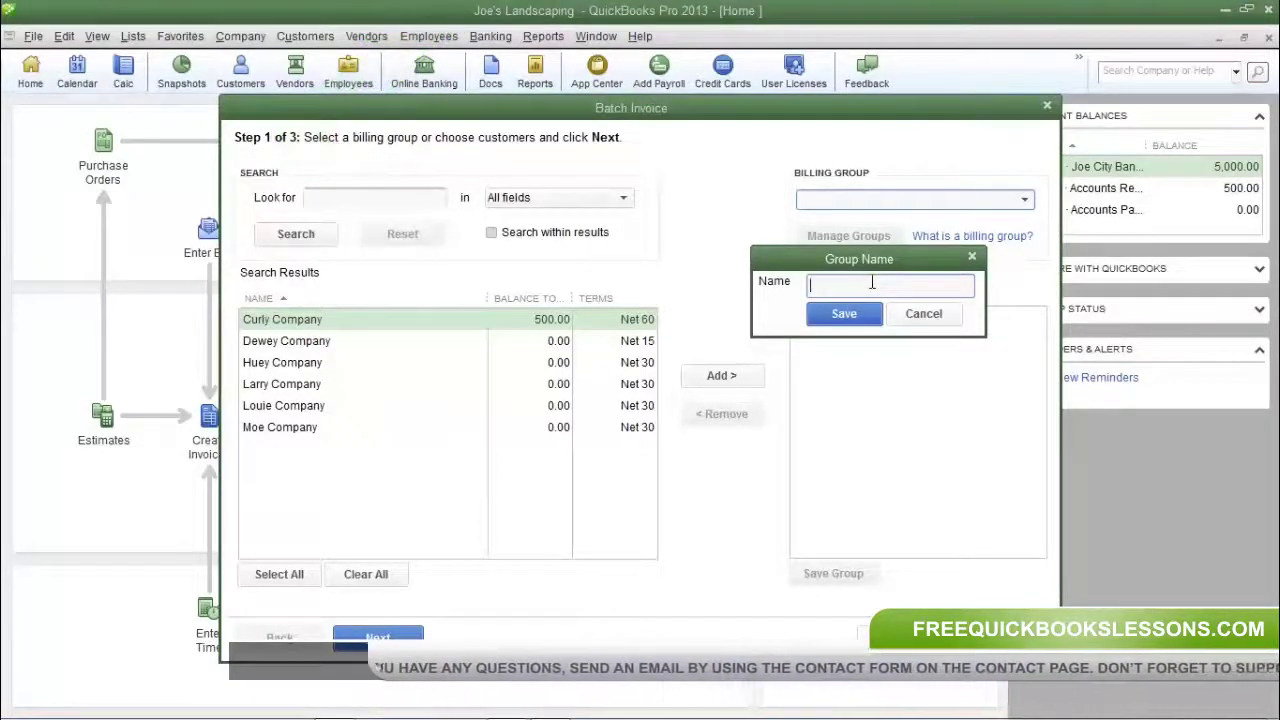
text(Red)
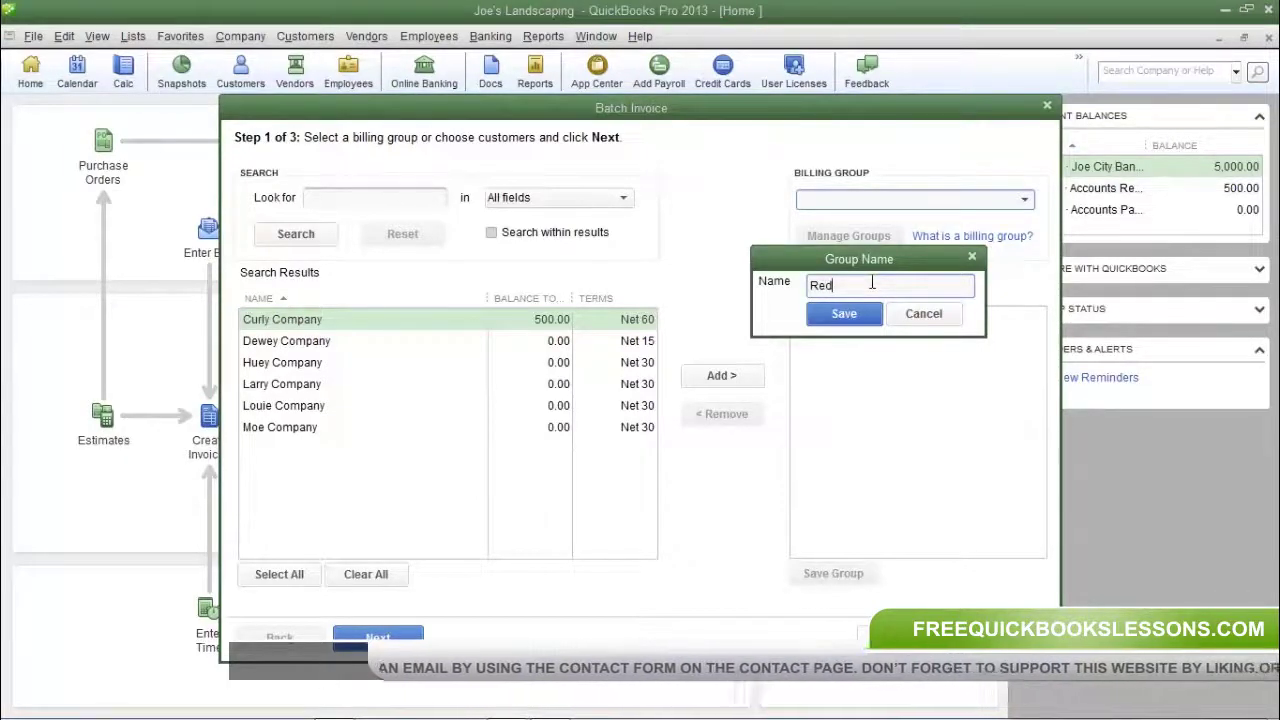
text( Roses)
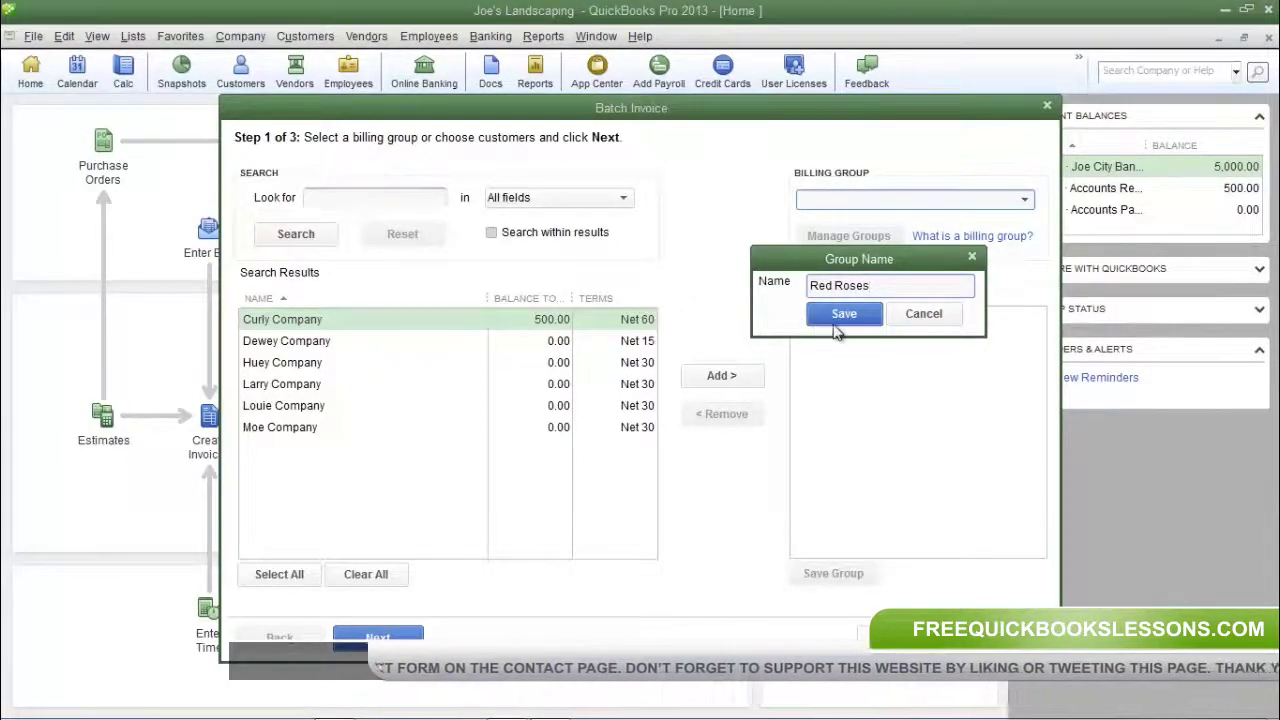
click(840, 315)
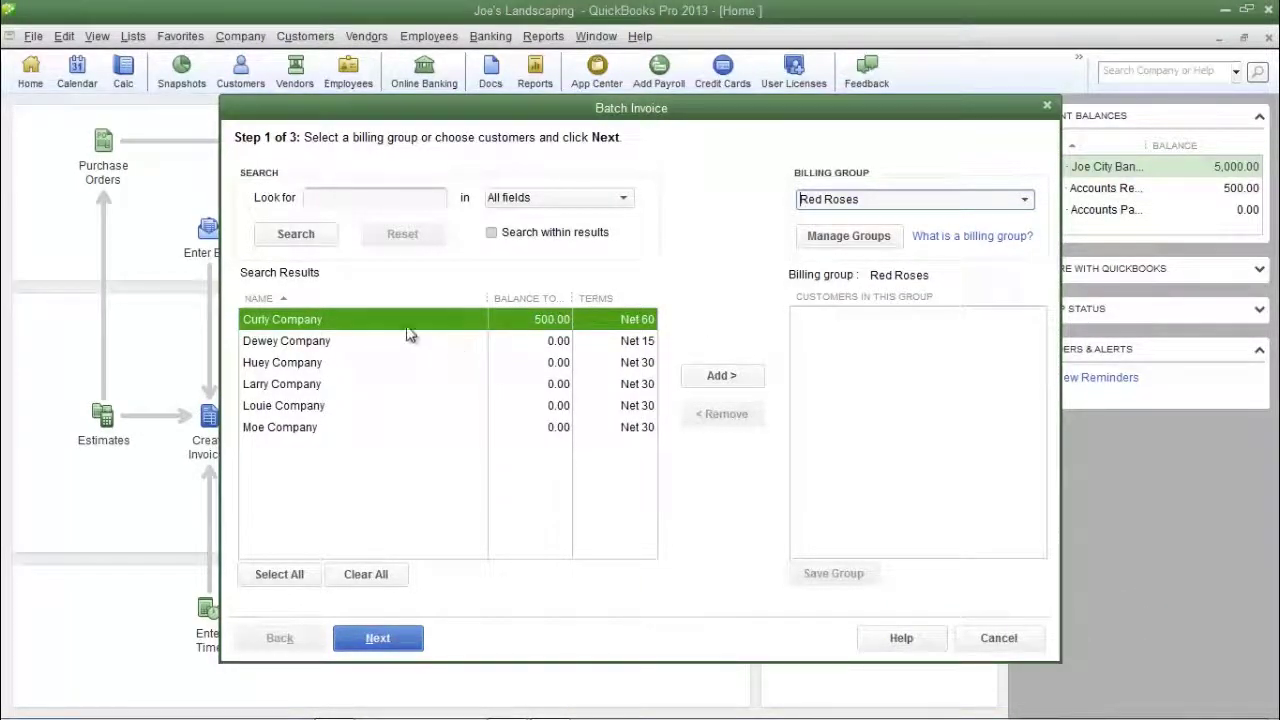
- Add Curly Company, Dewey Company, Huey Company and Larry Company to the Red Roses billing group and save the group
ctrl+click(355, 341)
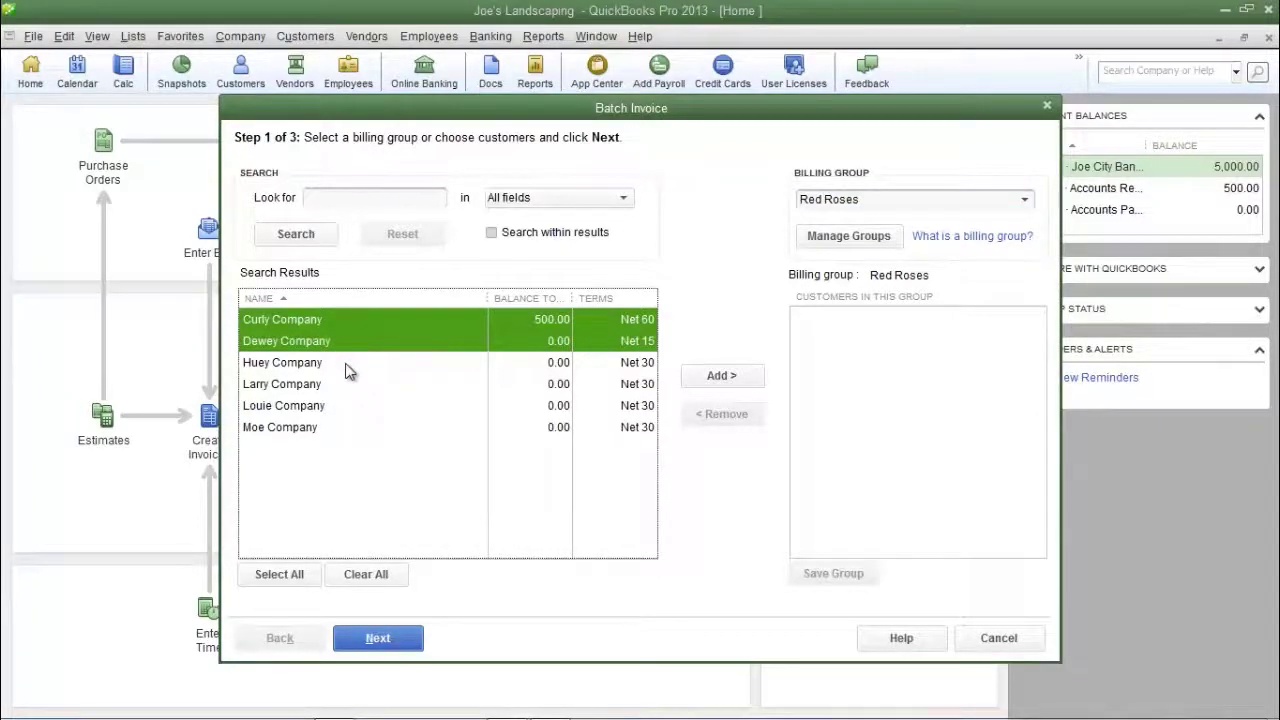
ctrl+click(347, 363)
ctrl+click(342, 384)
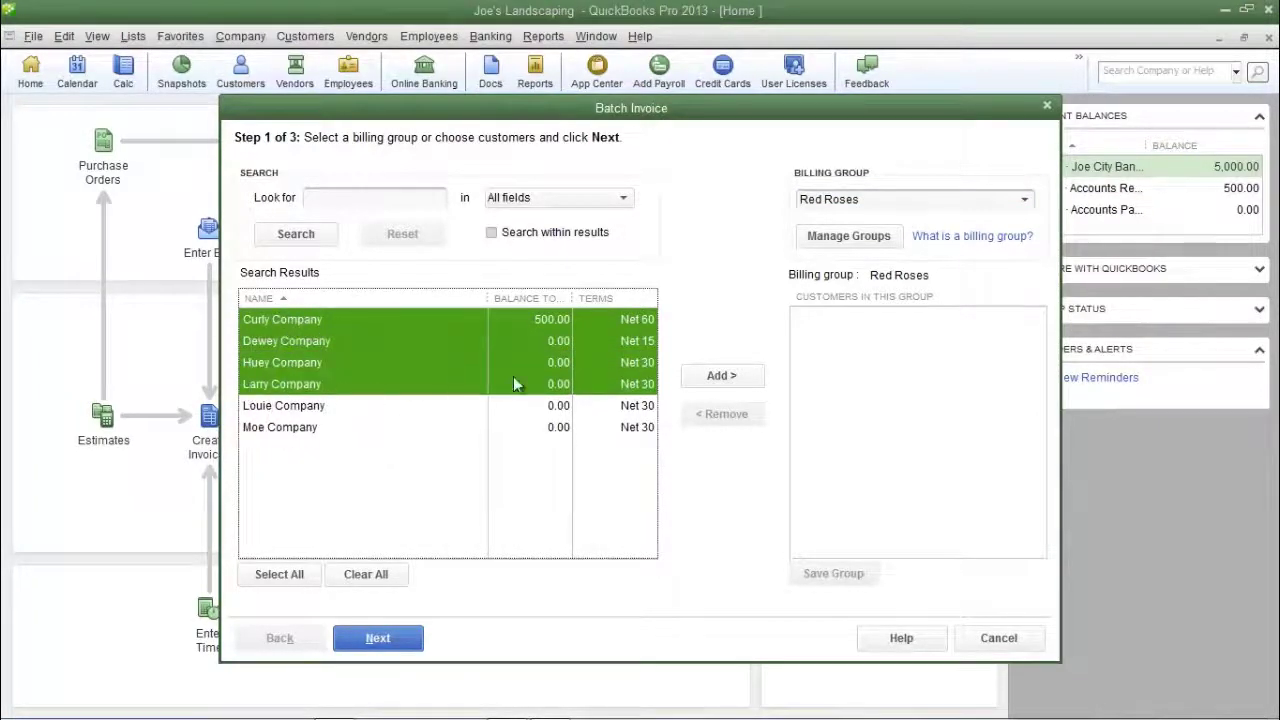
click(722, 378)
click(722, 377)
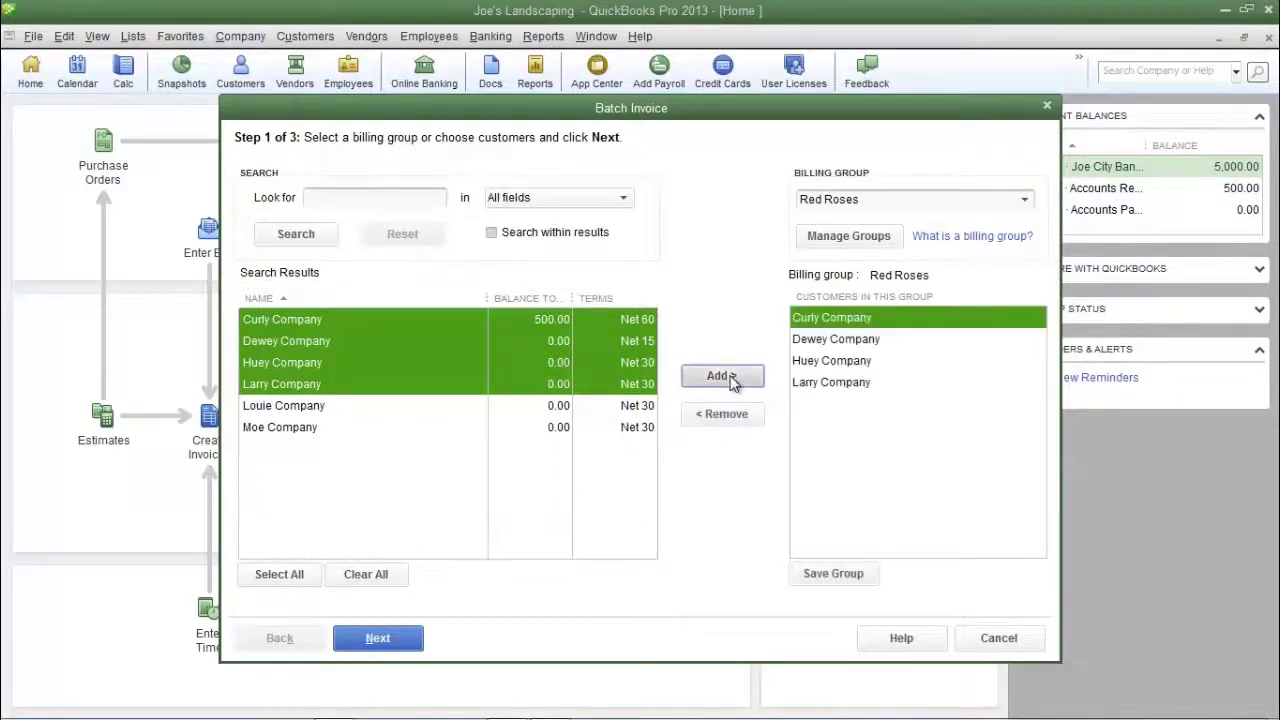
click(814, 583)
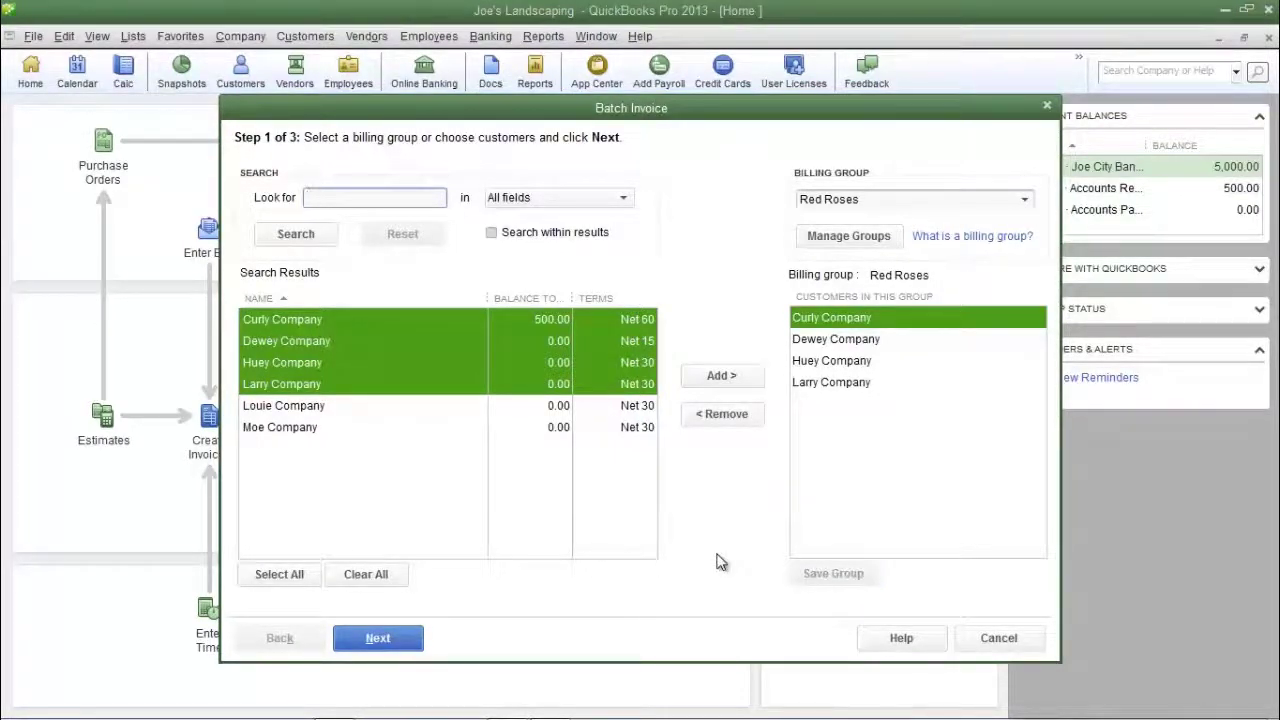
- Proceed to the batch invoice's line items and enter a quantity of 5 of the Red Roses item
click(376, 638)
click(374, 638)
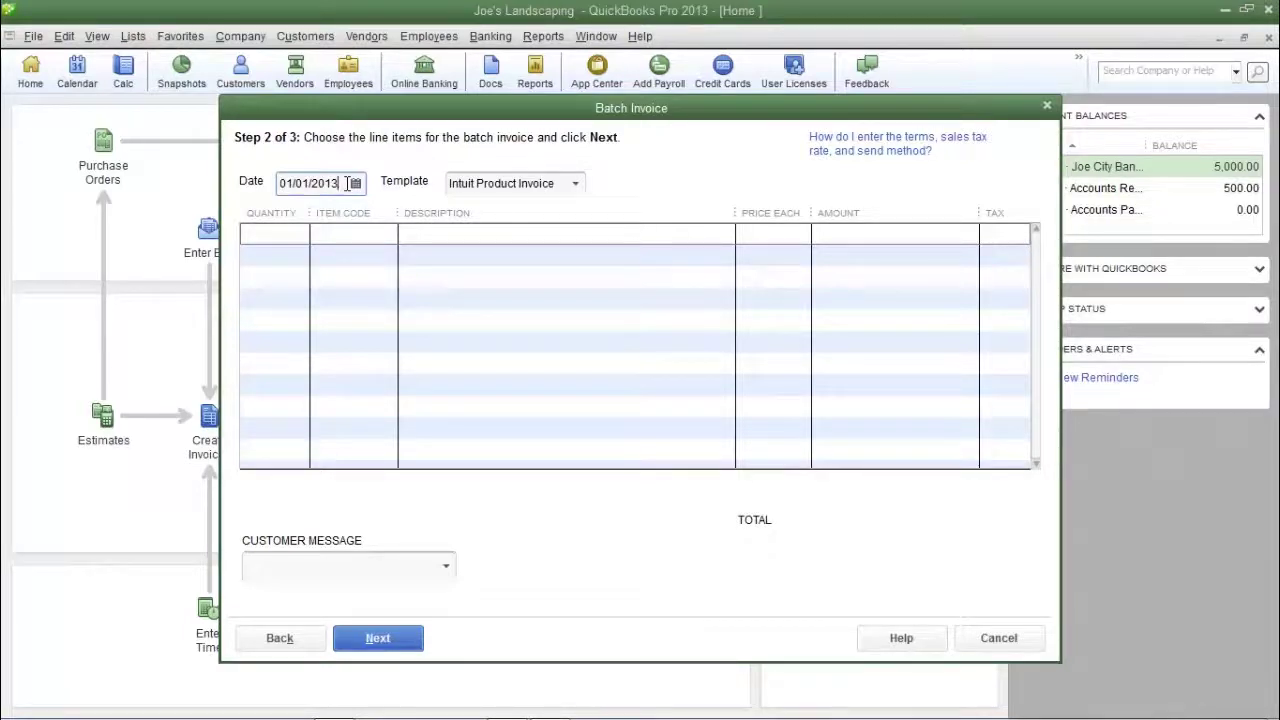
click(285, 232)
text(5)
key(Tab)
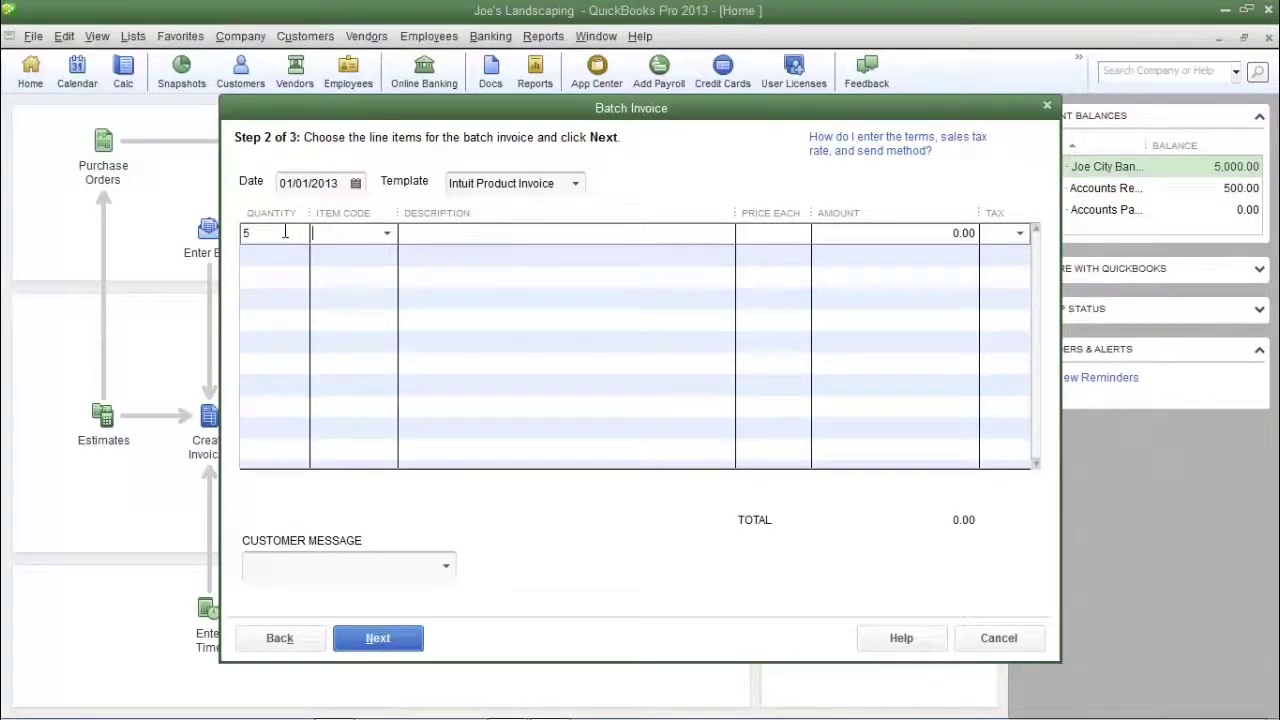
text(R)
click(752, 242)
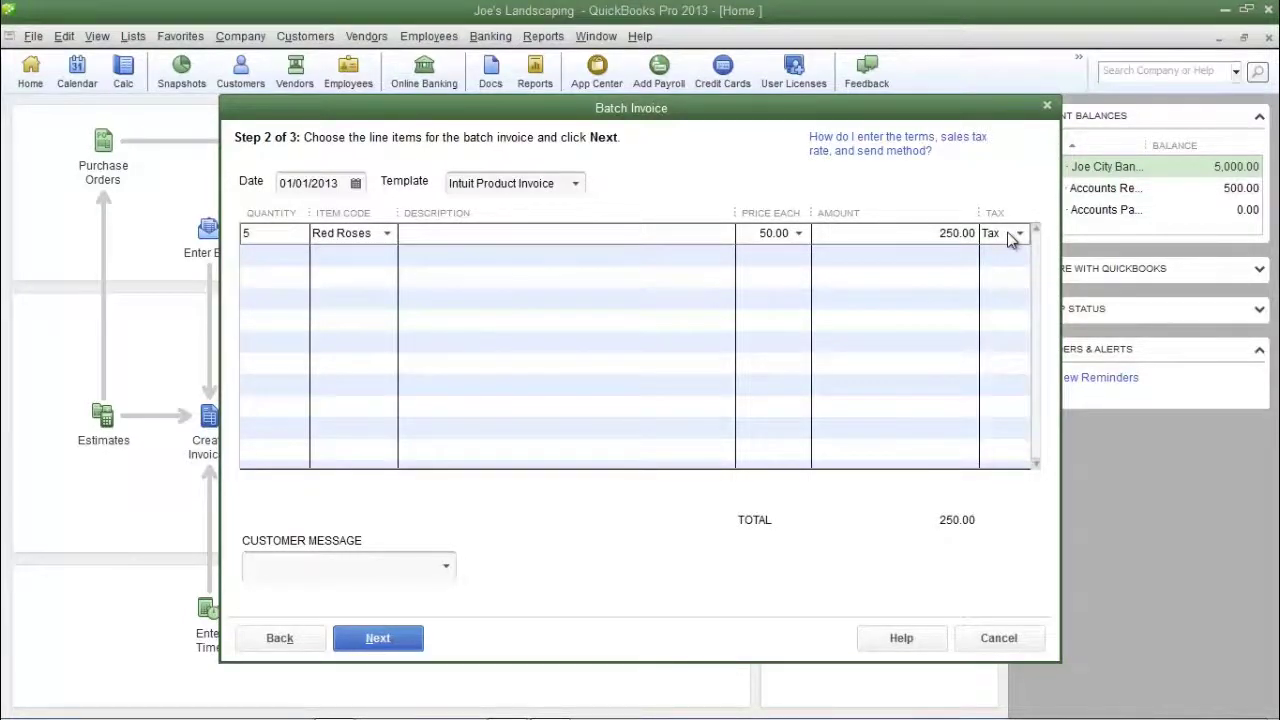
- Set the batch invoice's customer message to "We appreciate your prompt payment."
click(445, 570)
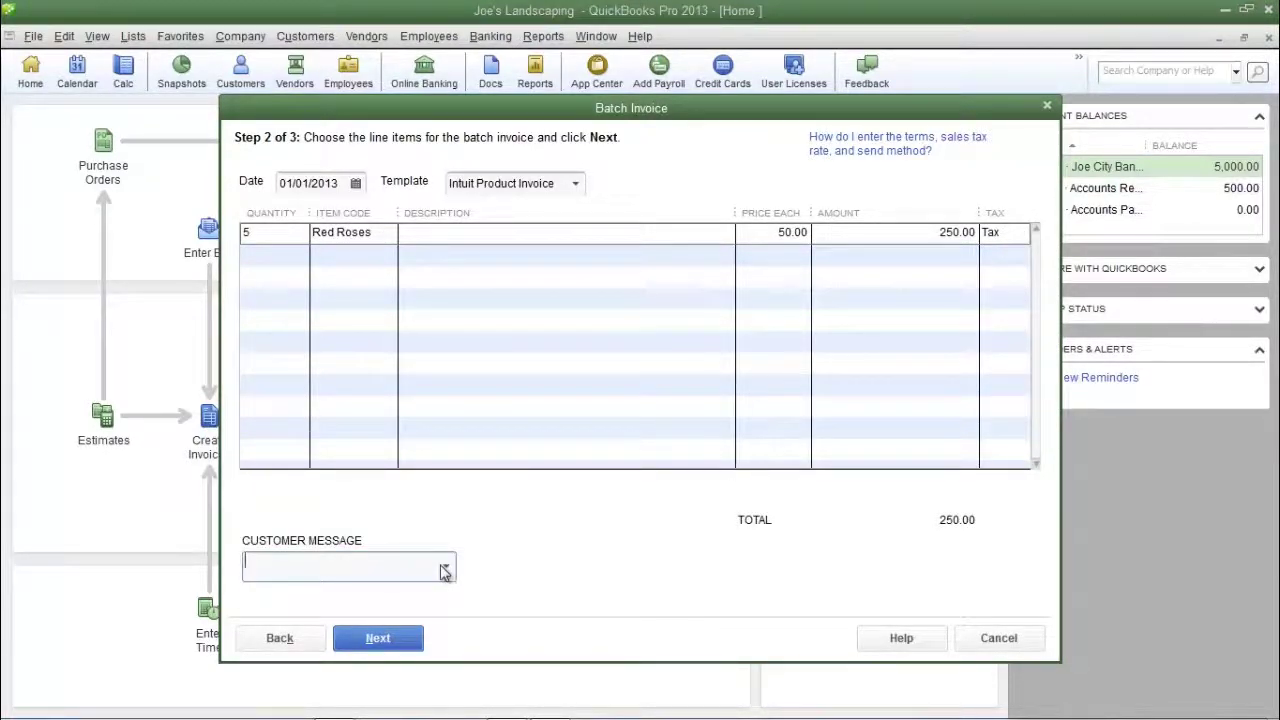
click(446, 568)
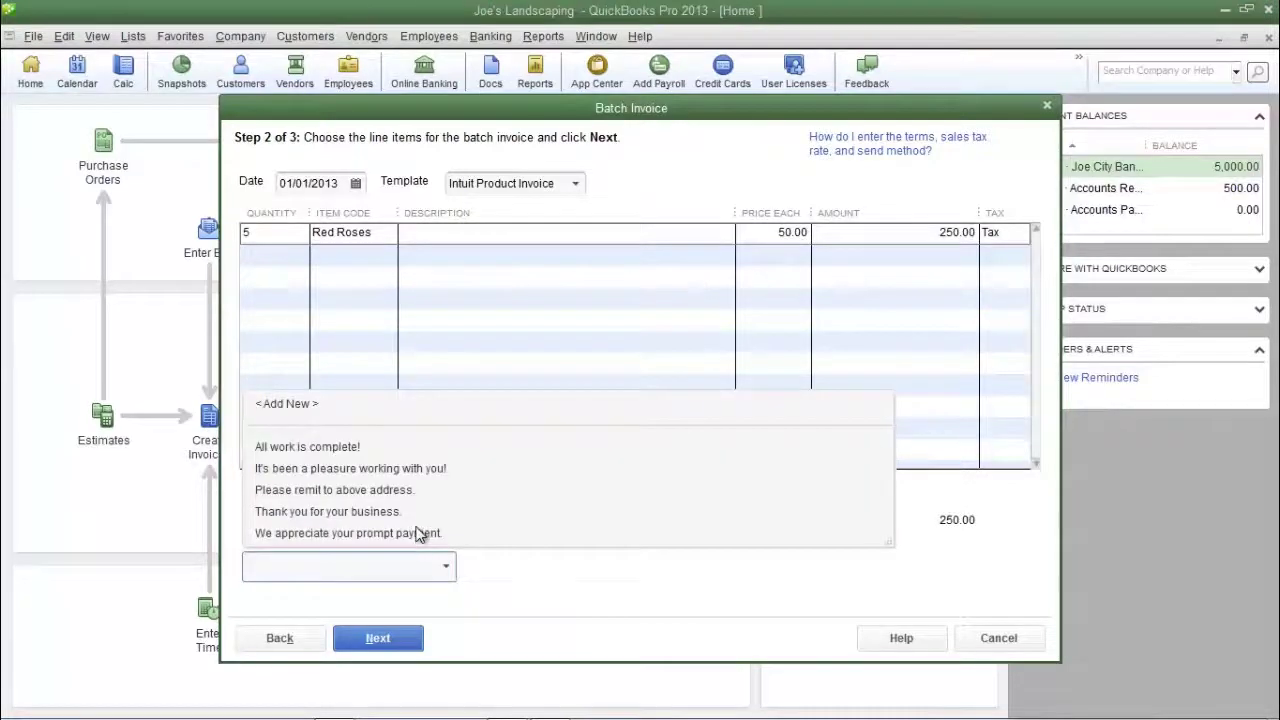
click(420, 533)
- Proceed to the batch review, create the invoices for all selected customers, and close the batch summary
click(378, 638)
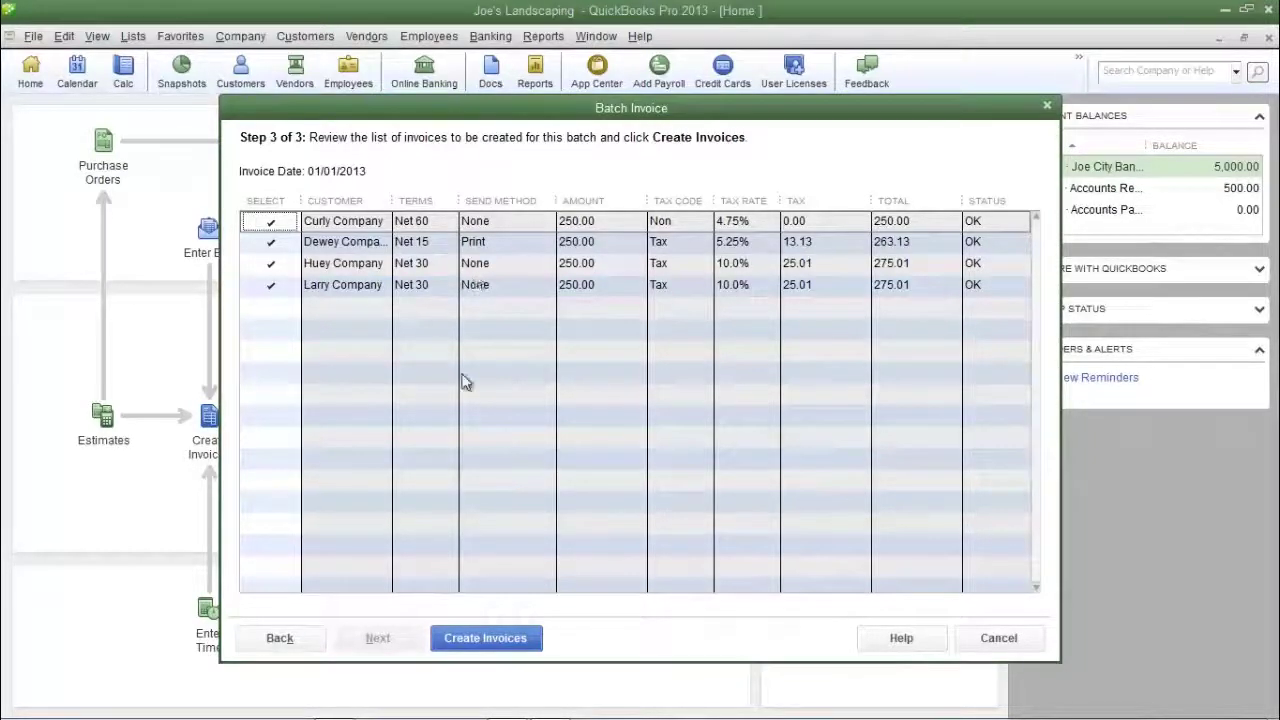
click(515, 640)
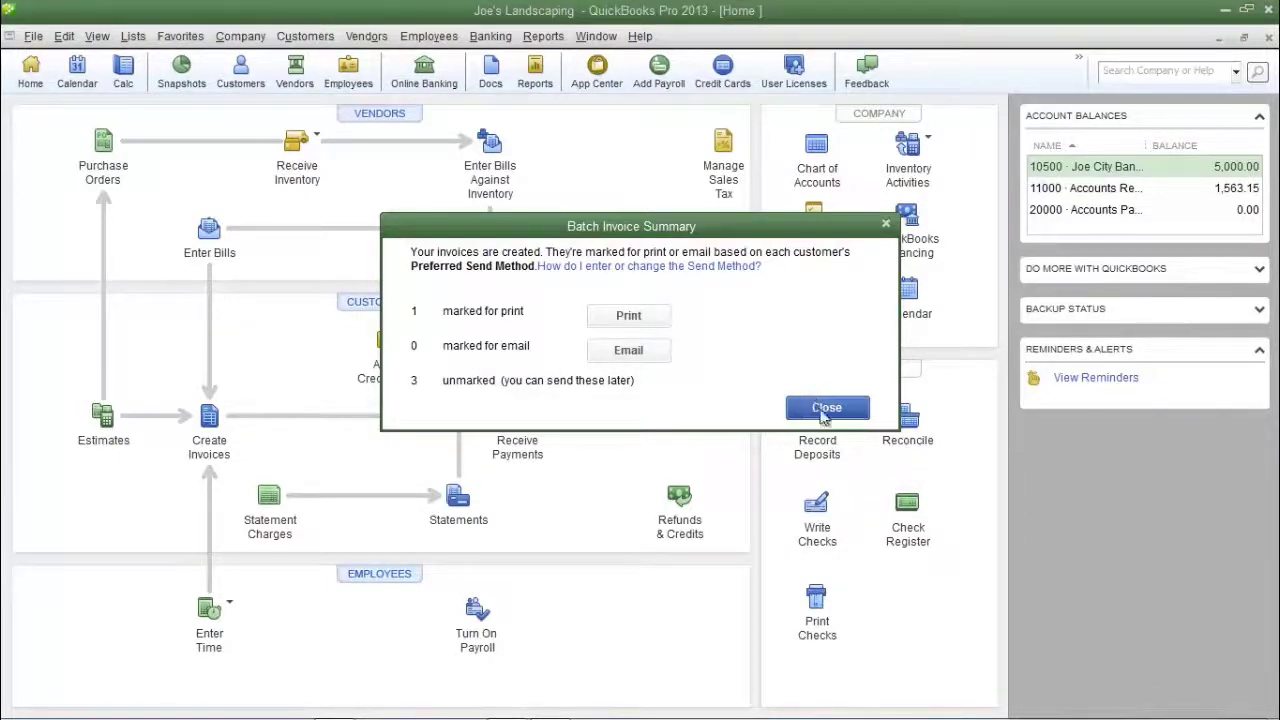
click(826, 408)
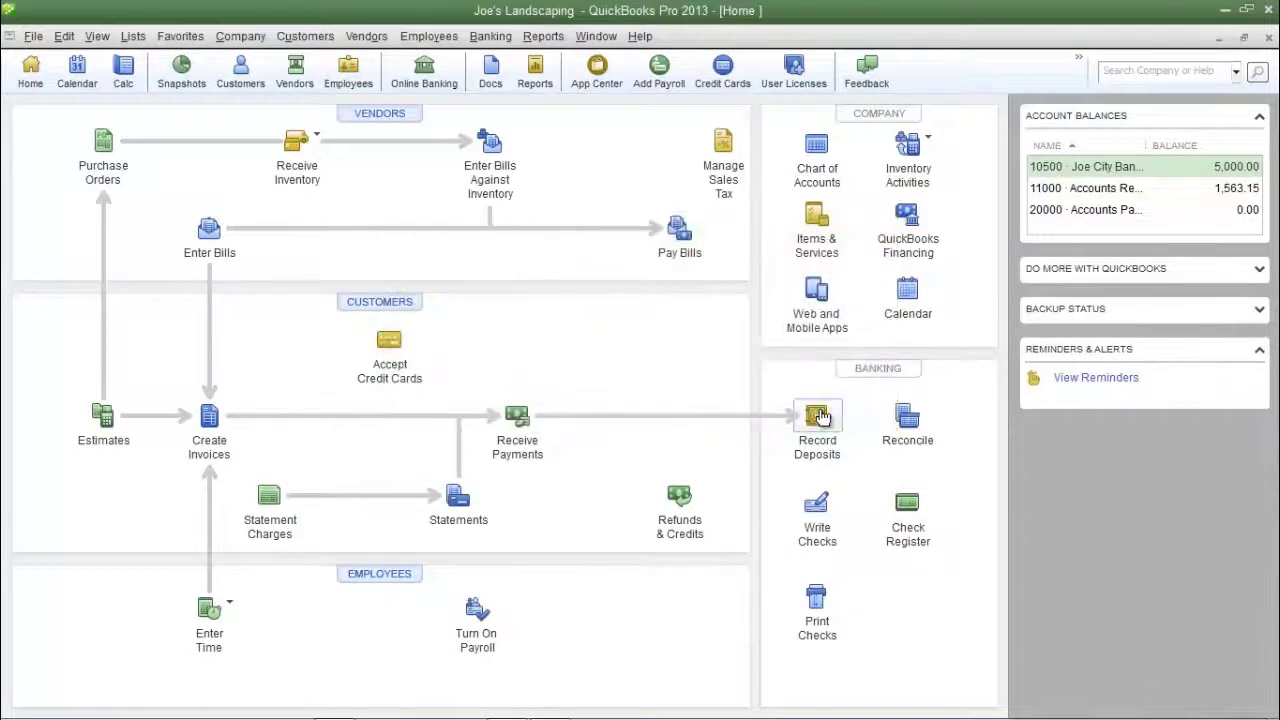
- Open the invoice form and page back through the saved invoices to examine those for Larry Company through Dewey Company
click(209, 420)
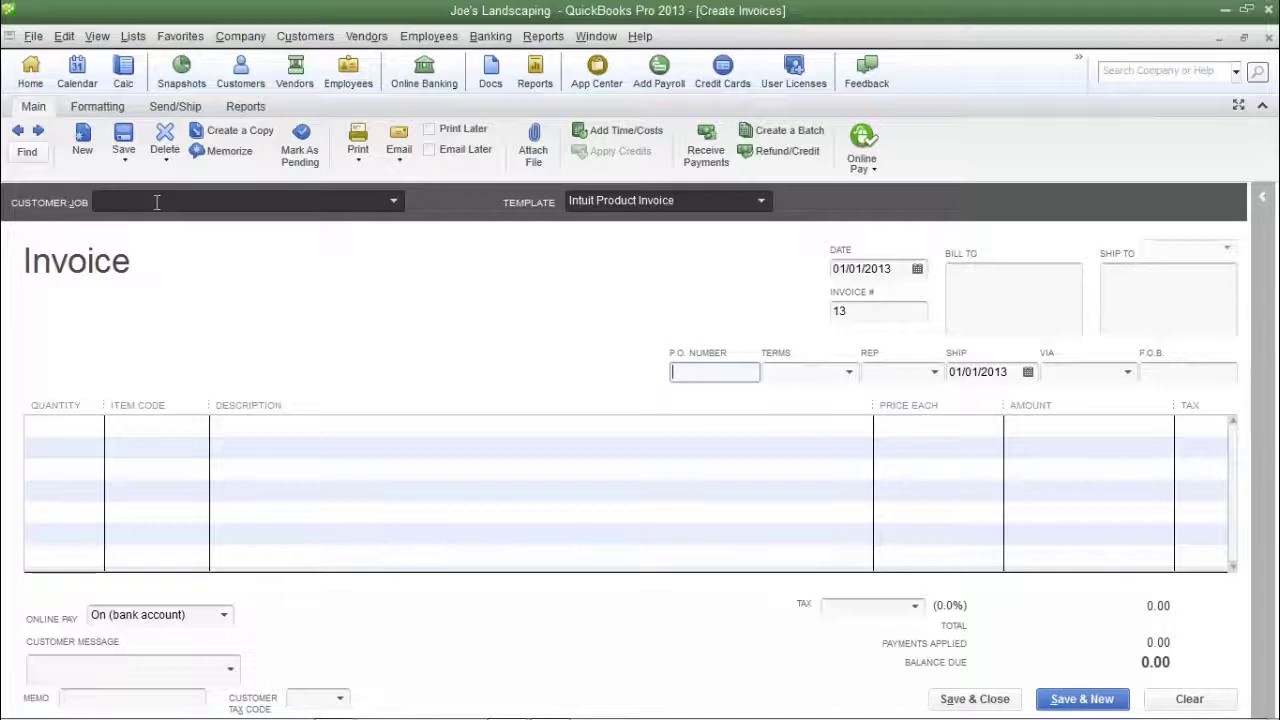
click(17, 136)
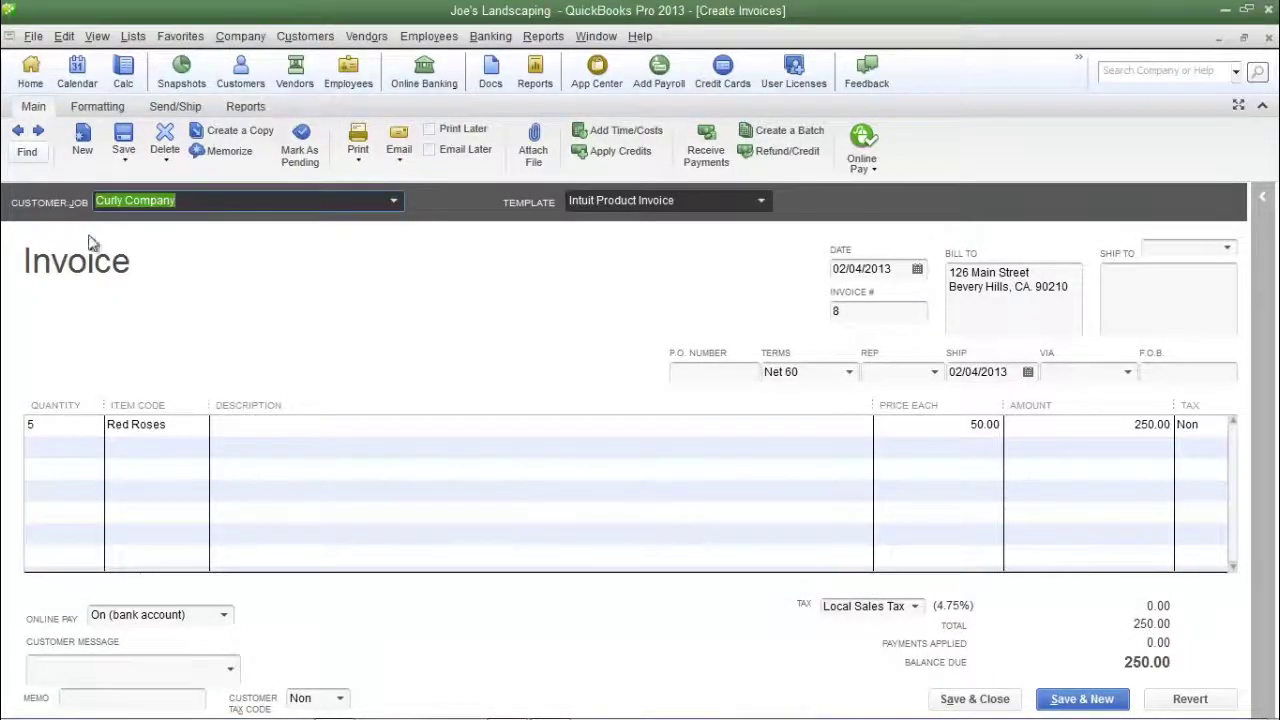
click(17, 133)
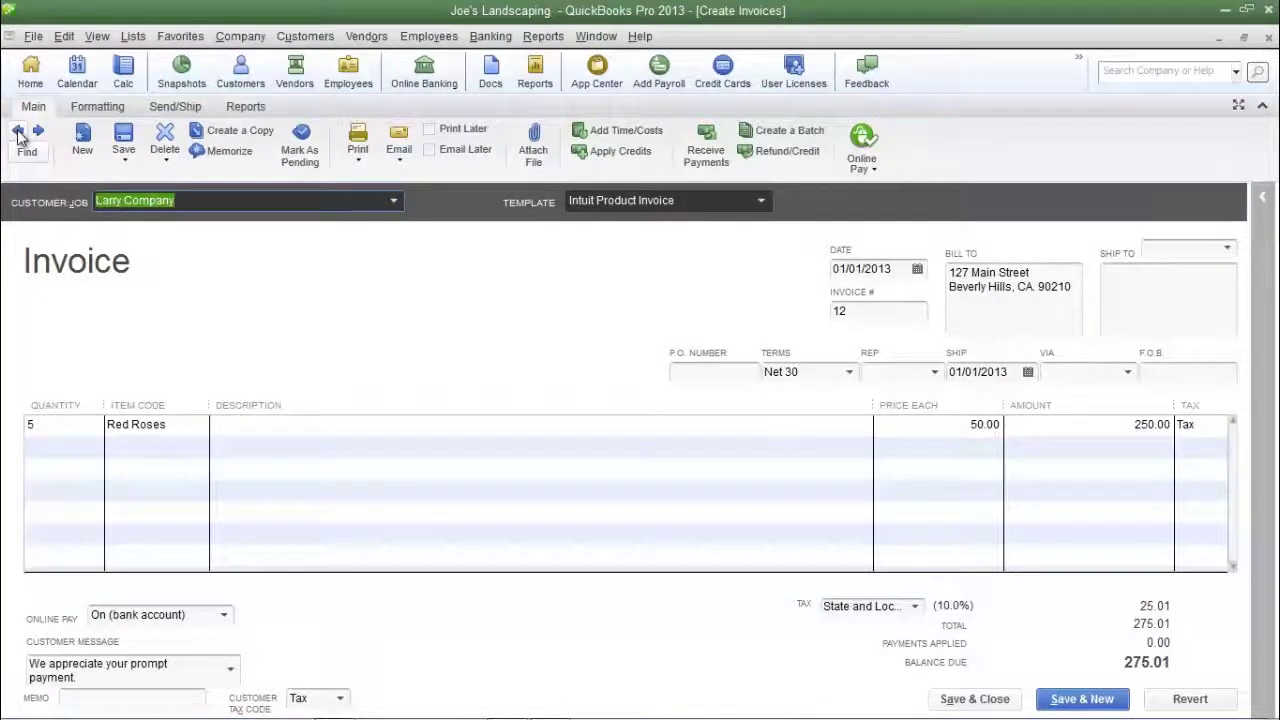
click(19, 137)
click(19, 137)
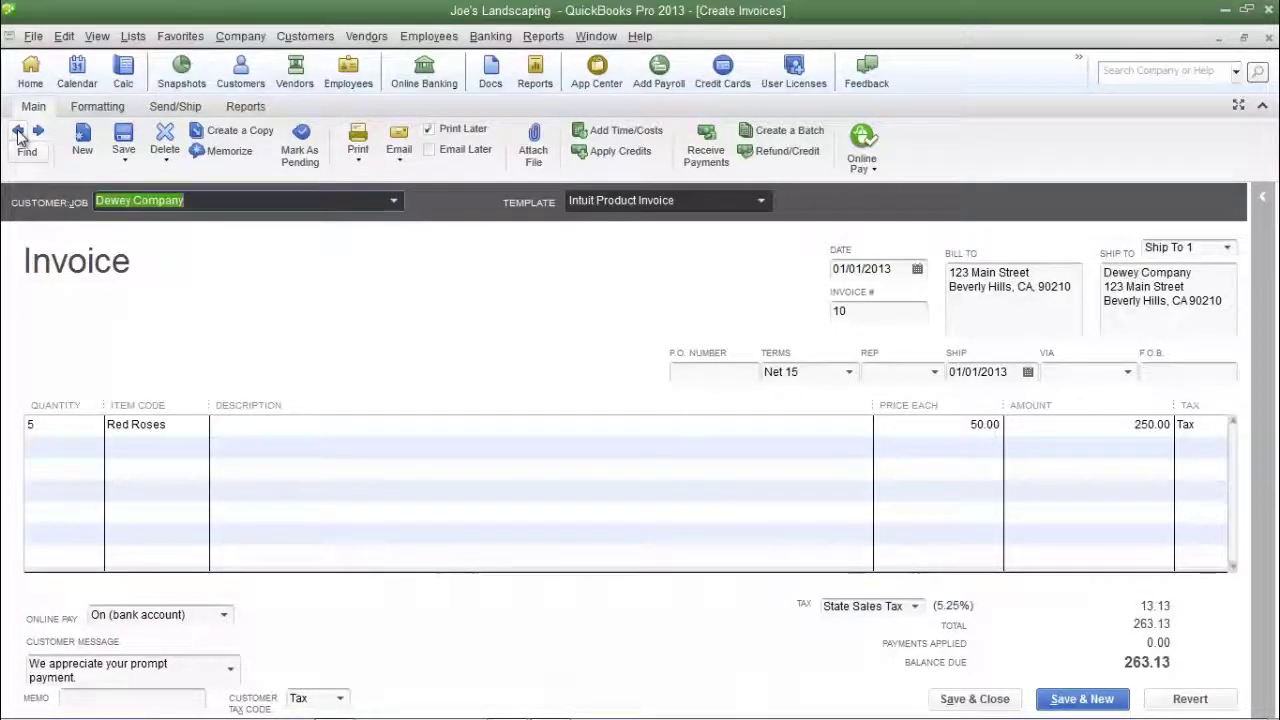
click(214, 200)
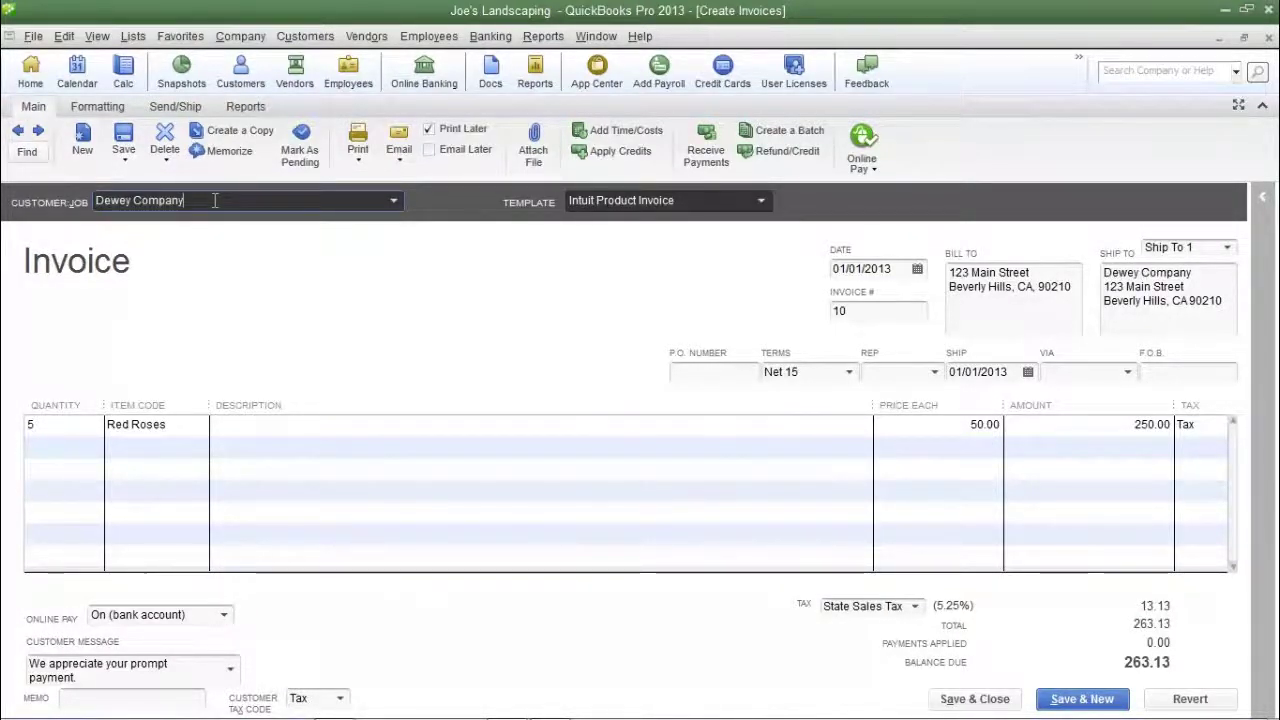